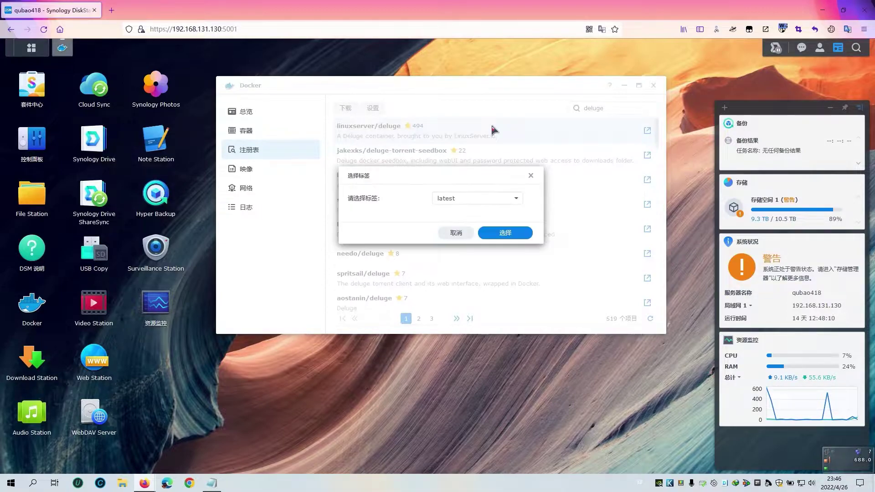
Download the linuxserver/deluge image with tag latest, then view the Image list.
{"action": "left_click", "coordinate": [508, 237]}
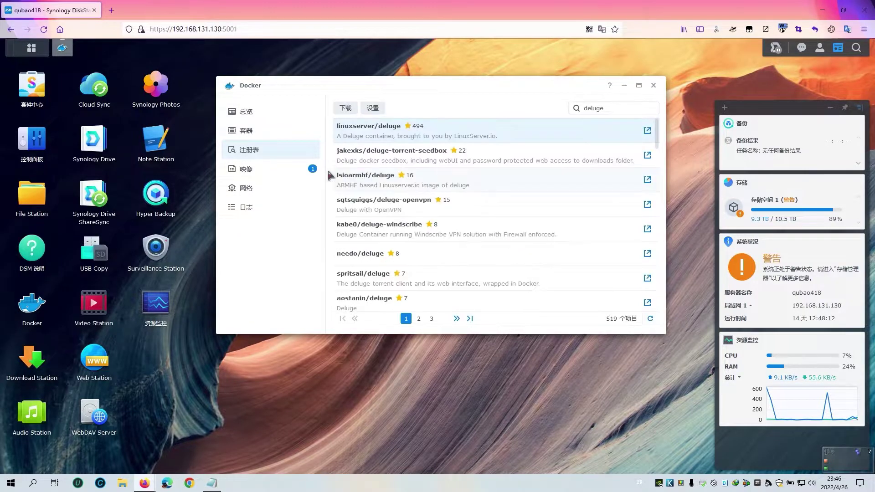
{"action": "left_click", "coordinate": [273, 173]}
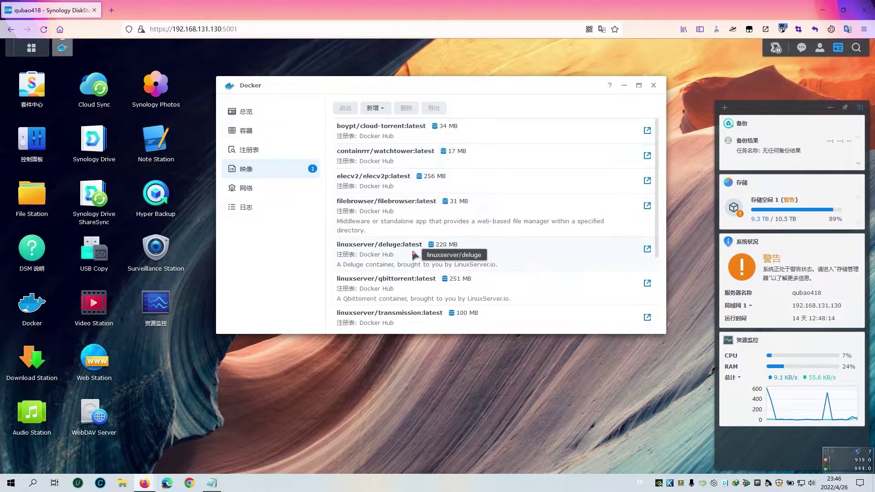
Create a container from linuxserver/deluge:latest on bridge network, named deluge, with auto-restart enabled.
{"action": "double_click", "coordinate": [390, 258]}
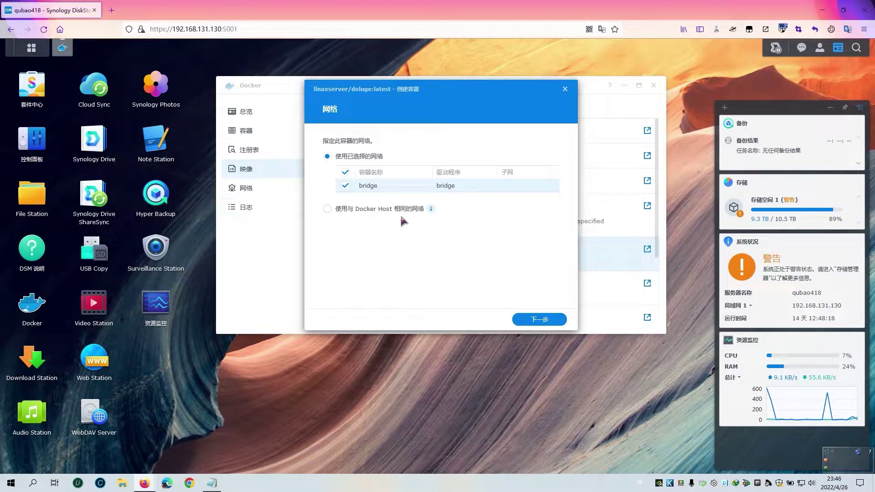
{"action": "left_click", "coordinate": [539, 320]}
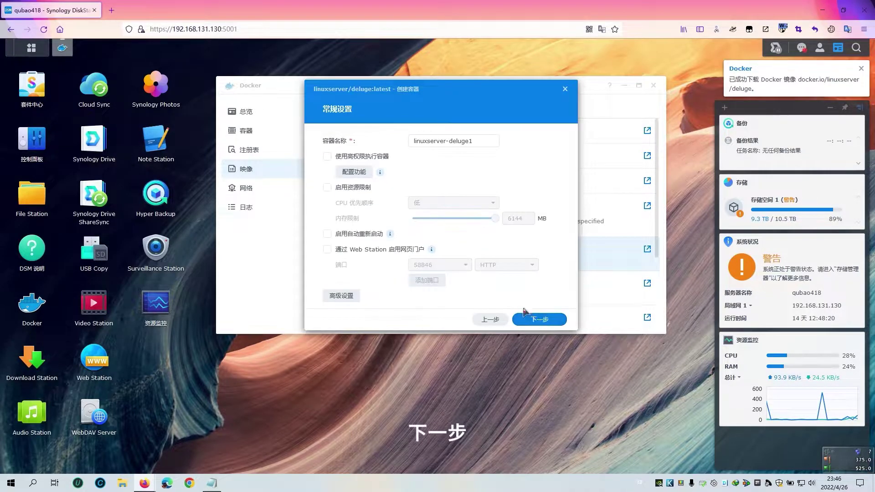
{"action": "left_click_drag", "start_coordinate": [450, 143], "coordinate": [398, 146]}
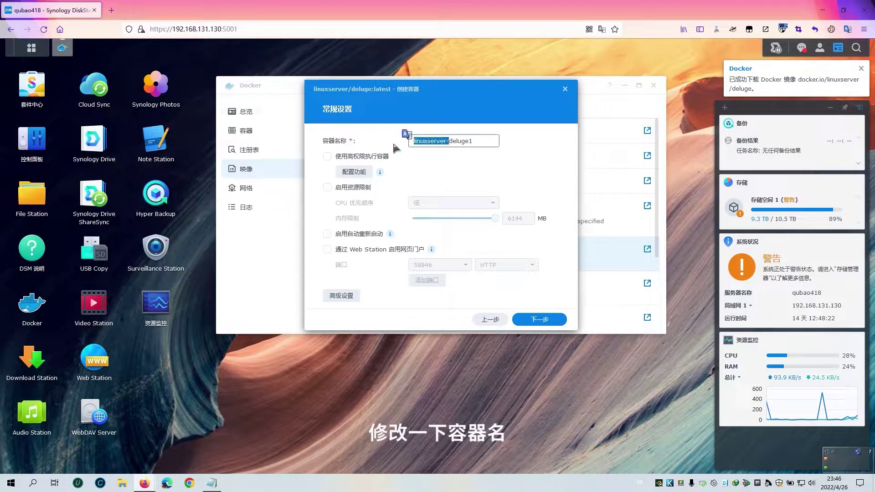
{"action": "left_click", "coordinate": [485, 143]}
{"action": "key", "text": "BackSpace"}
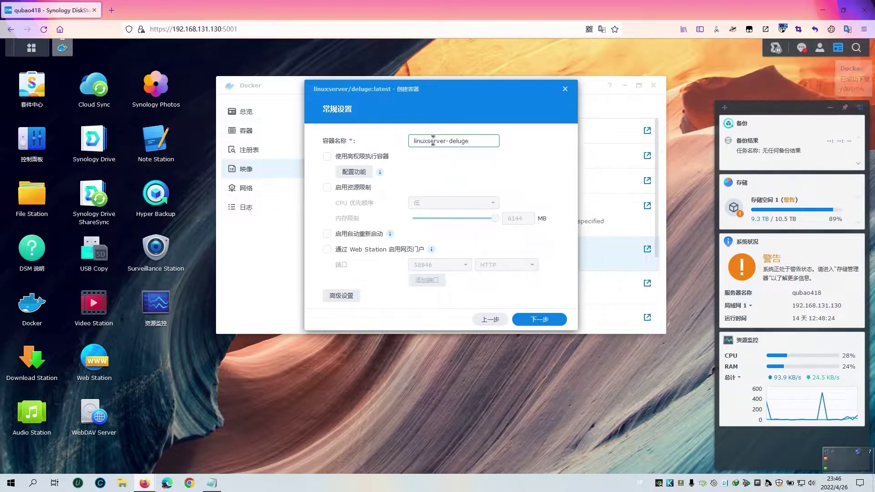
{"action": "left_click_drag", "start_coordinate": [450, 141], "coordinate": [392, 147]}
{"action": "key", "text": "BackSpace"}
{"action": "left_click", "coordinate": [332, 236]}
In advanced settings, add a new environment variable named TZ.
{"action": "left_click", "coordinate": [341, 294]}
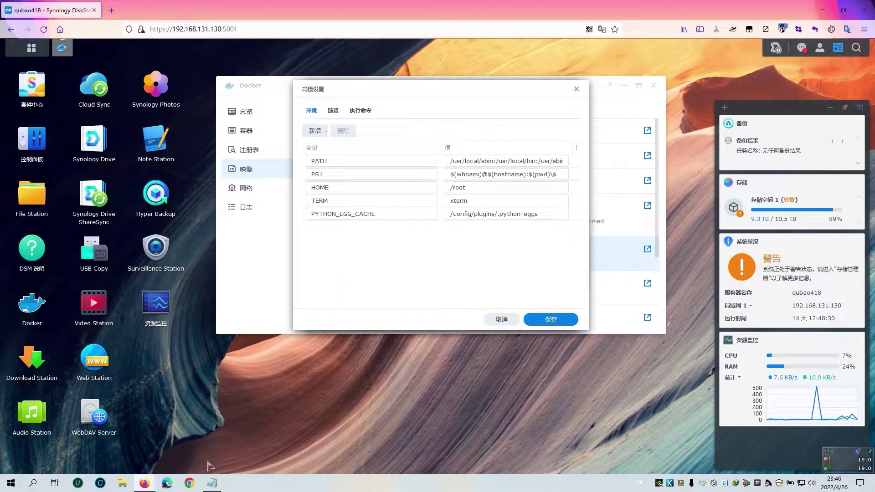
{"action": "left_click", "coordinate": [212, 482]}
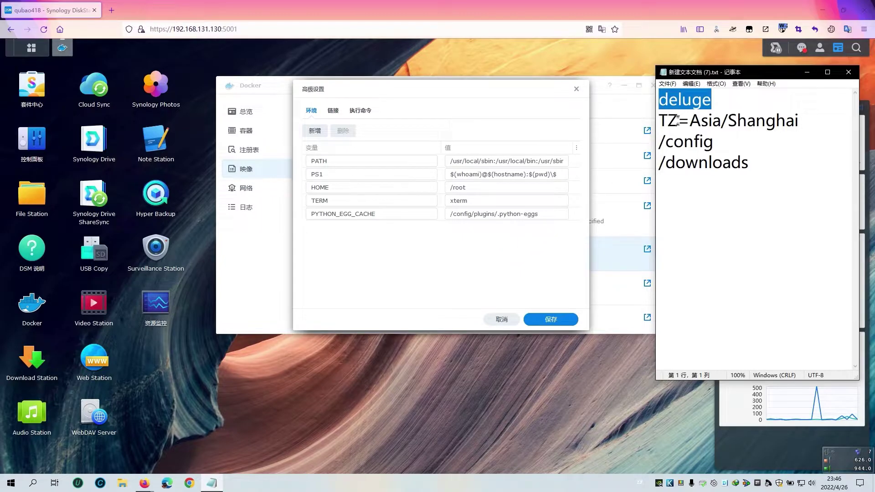
{"action": "double_click", "coordinate": [677, 120]}
{"action": "right_click", "coordinate": [678, 121]}
{"action": "left_click", "coordinate": [698, 151]}
{"action": "left_click", "coordinate": [396, 264]}
{"action": "left_click", "coordinate": [315, 131]}
{"action": "right_click", "coordinate": [321, 228]}
{"action": "left_click", "coordinate": [338, 286]}
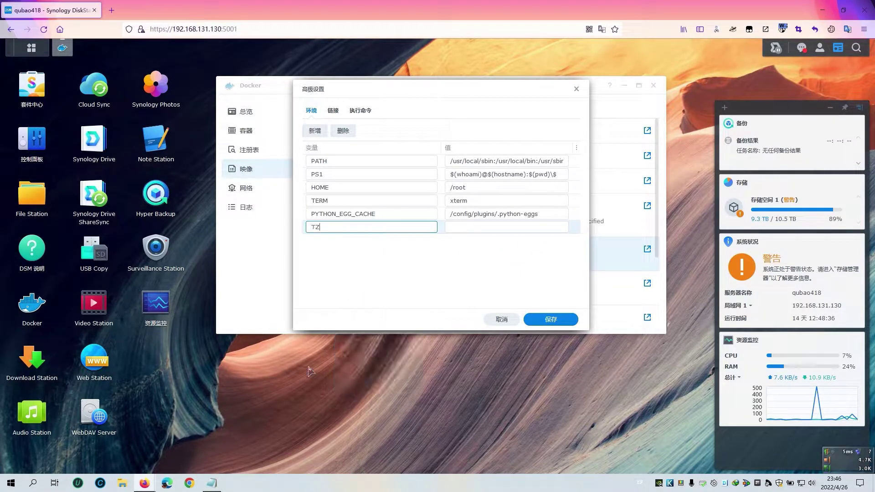
Set the TZ variable's value to Asia/Shanghai and save the environment settings.
{"action": "left_click", "coordinate": [212, 483]}
{"action": "left_click_drag", "start_coordinate": [798, 121], "coordinate": [689, 121]}
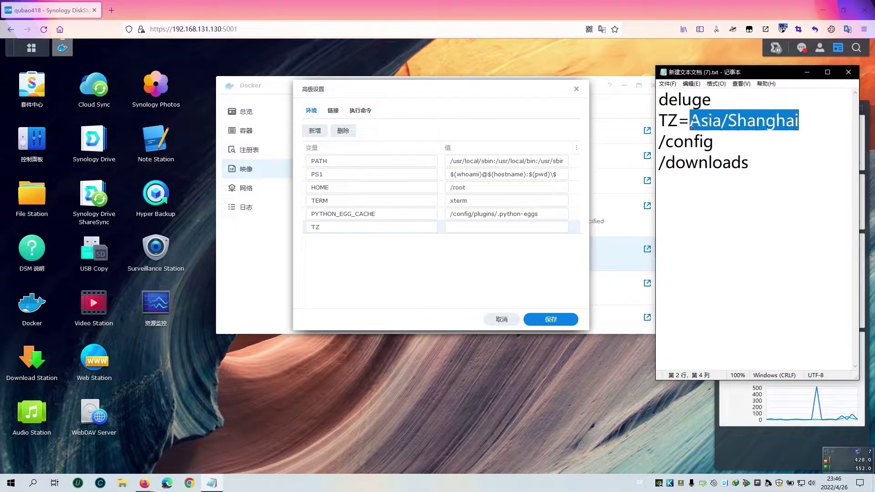
{"action": "right_click", "coordinate": [691, 121]}
{"action": "left_click", "coordinate": [712, 153]}
{"action": "left_click", "coordinate": [475, 227]}
{"action": "right_click", "coordinate": [475, 227]}
{"action": "left_click", "coordinate": [453, 283]}
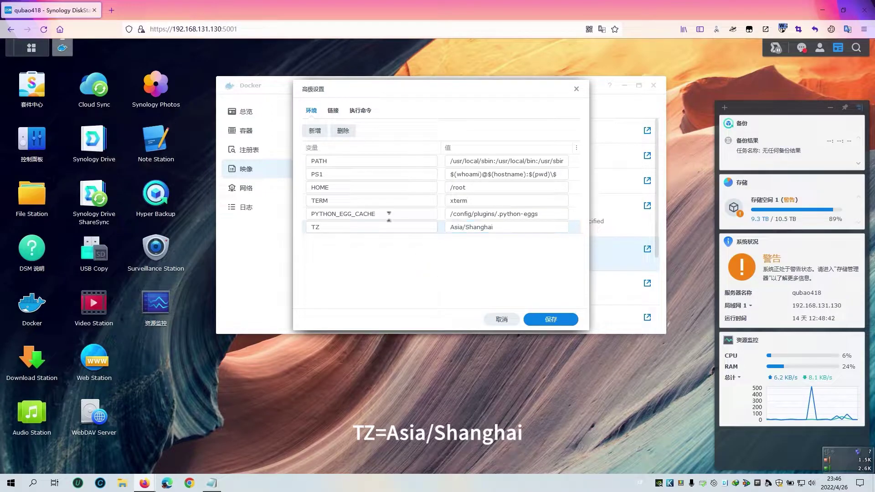
{"action": "left_click", "coordinate": [551, 319]}
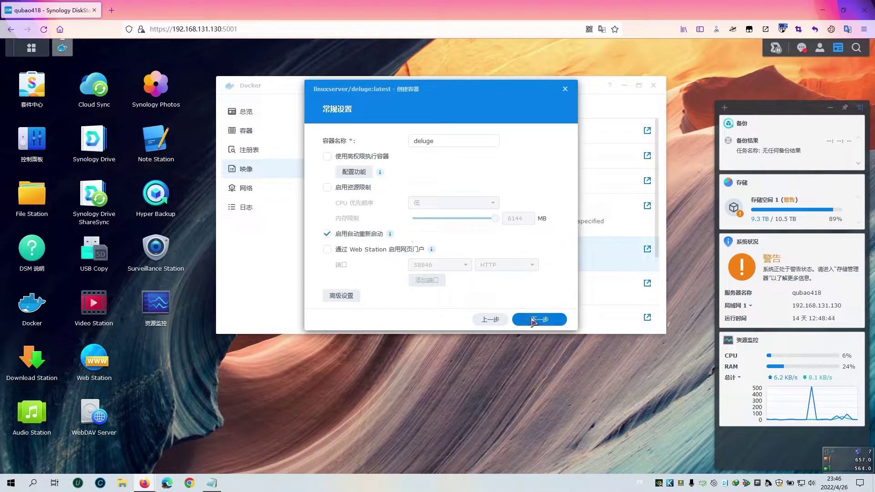
Map local port 8112 to container port 8112 over TCP, leaving other ports automatic.
{"action": "left_click", "coordinate": [534, 320]}
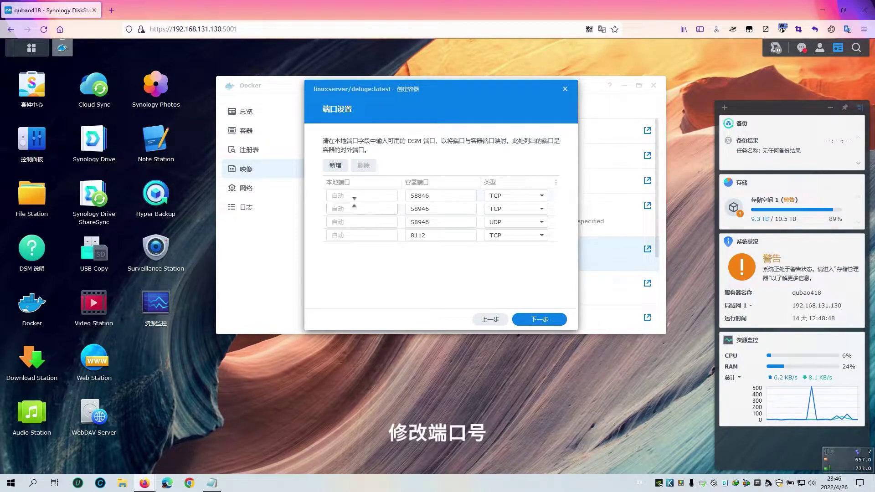
{"action": "left_click", "coordinate": [345, 235]}
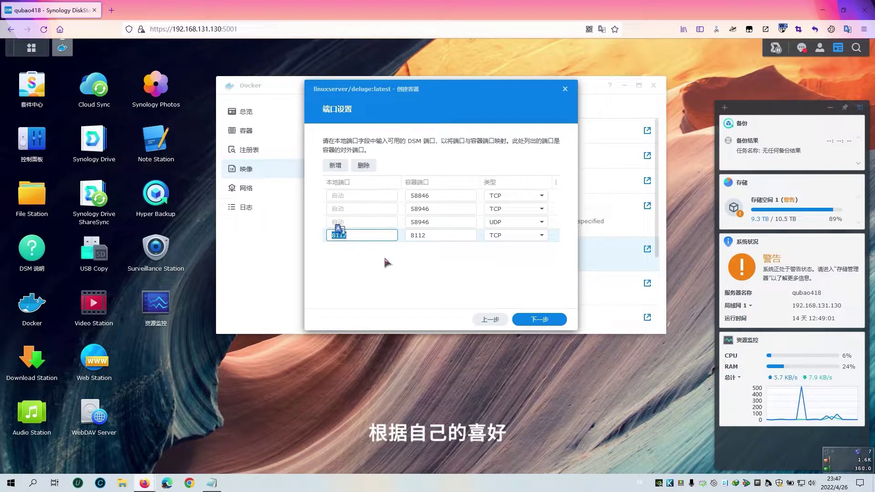
{"action": "left_click", "coordinate": [364, 250]}
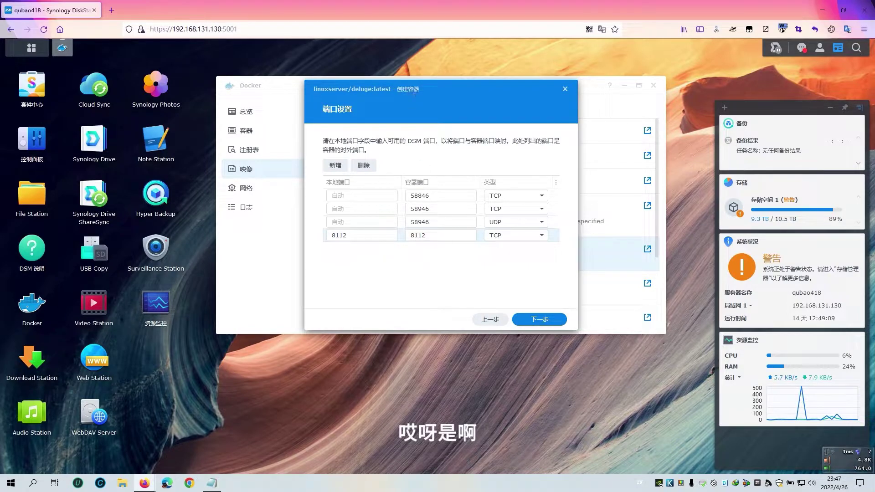
{"action": "left_click_drag", "start_coordinate": [428, 89], "coordinate": [426, 93]}
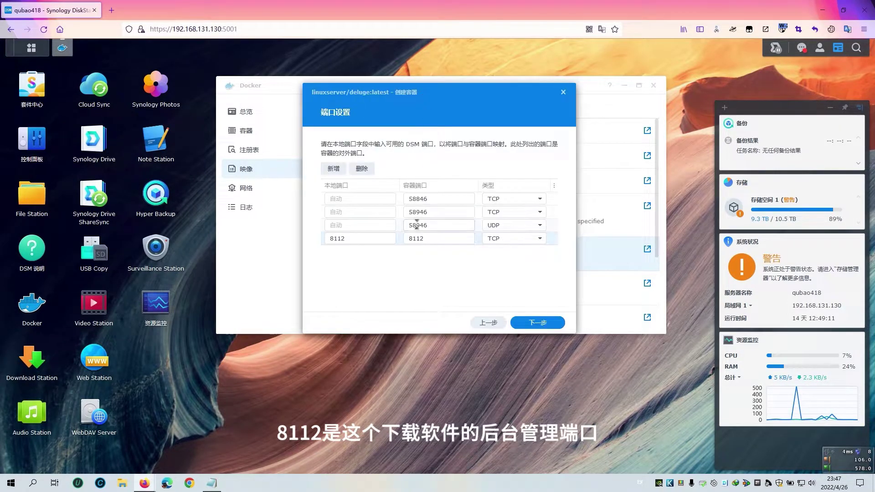
{"action": "left_click", "coordinate": [539, 324]}
Create a deluge folder inside docker and add /docker/deluge as a mounted folder.
{"action": "left_click", "coordinate": [454, 264]}
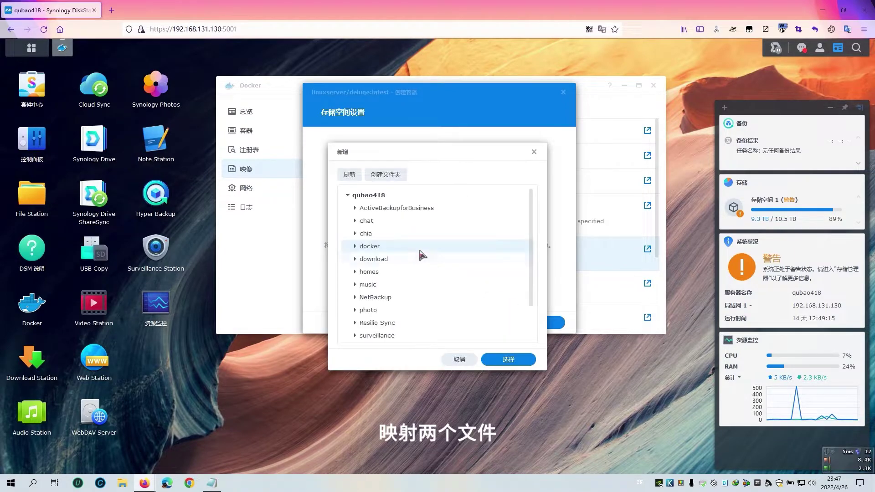
{"action": "left_click", "coordinate": [211, 483]}
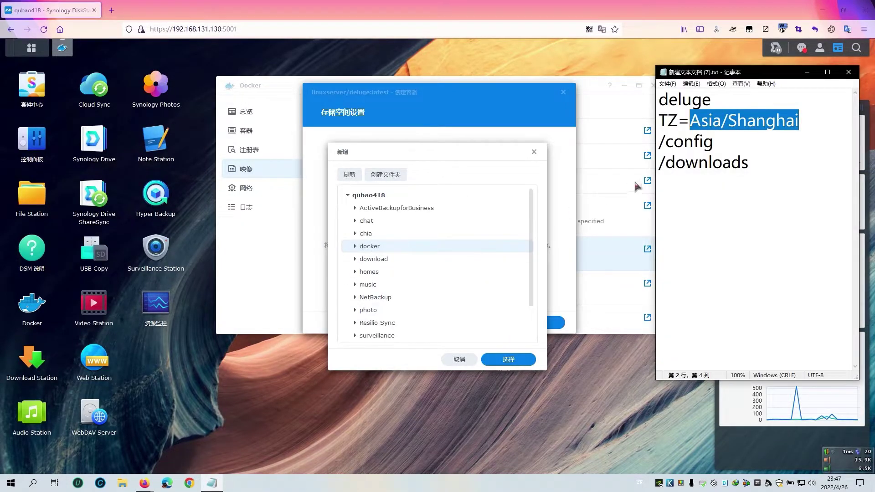
{"action": "double_click", "coordinate": [713, 100]}
{"action": "right_click", "coordinate": [693, 97]}
{"action": "left_click", "coordinate": [706, 122]}
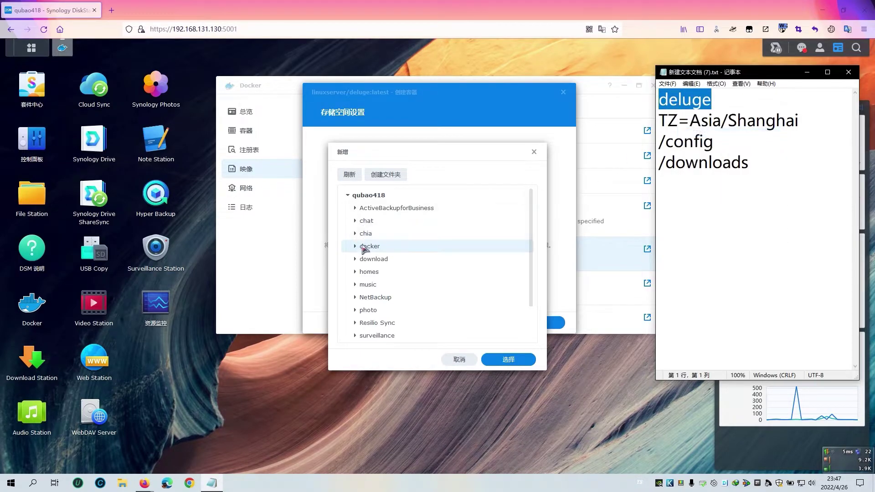
{"action": "left_click", "coordinate": [356, 246]}
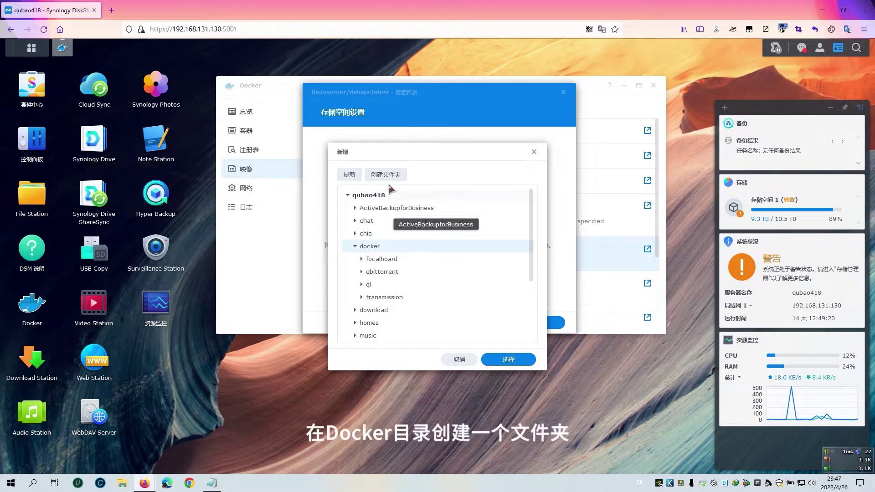
{"action": "left_click", "coordinate": [386, 175]}
{"action": "right_click", "coordinate": [380, 258]}
{"action": "left_click", "coordinate": [399, 322]}
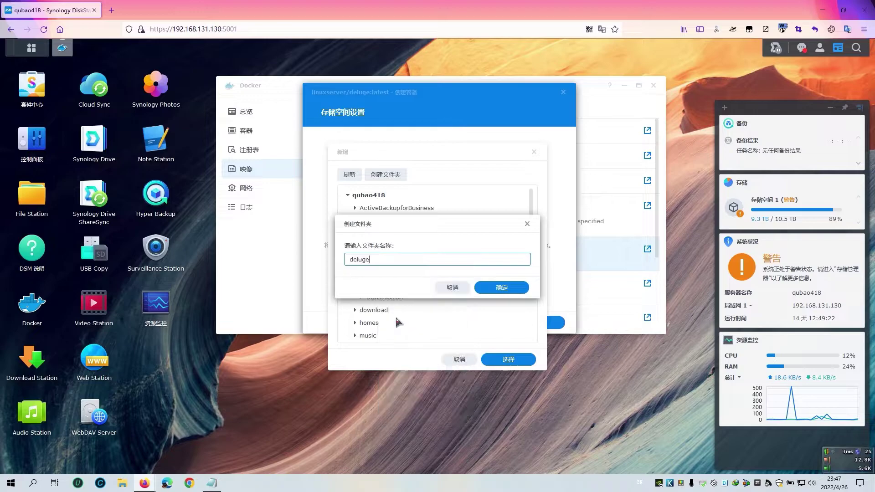
{"action": "left_click", "coordinate": [501, 287]}
{"action": "left_click", "coordinate": [501, 359]}
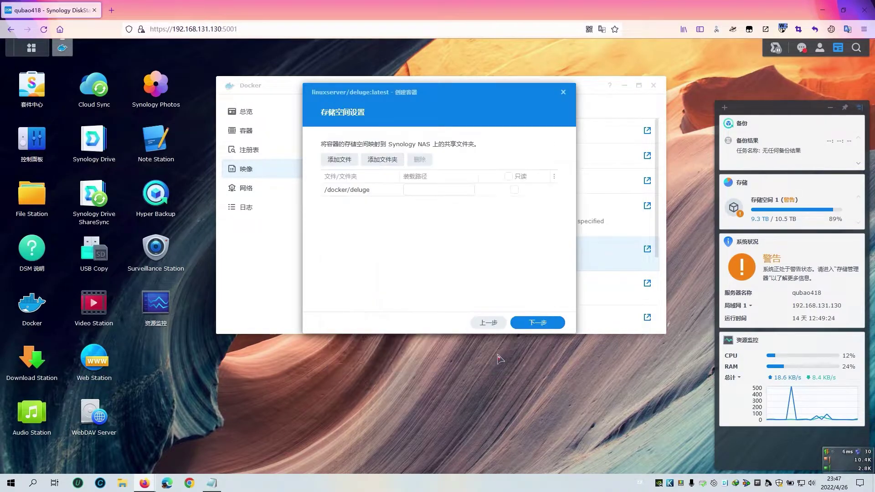
Set the /docker/deluge mount path to /config.
{"action": "left_click", "coordinate": [212, 483]}
{"action": "left_click_drag", "start_coordinate": [714, 142], "coordinate": [659, 142]}
{"action": "right_click", "coordinate": [681, 143]}
{"action": "left_click", "coordinate": [696, 175]}
{"action": "left_click", "coordinate": [474, 190]}
{"action": "right_click", "coordinate": [425, 190]}
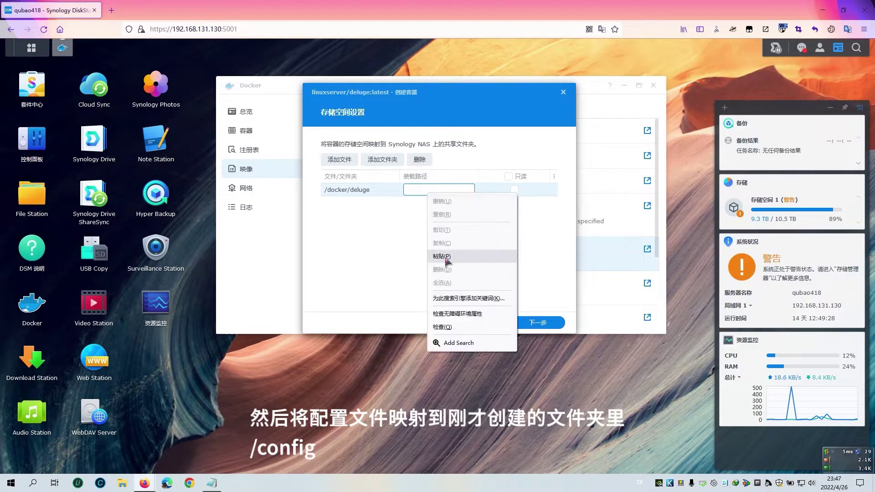
{"action": "left_click", "coordinate": [445, 261]}
Add the download shared folder mounted at /downloads and continue to the summary.
{"action": "left_click", "coordinate": [211, 483]}
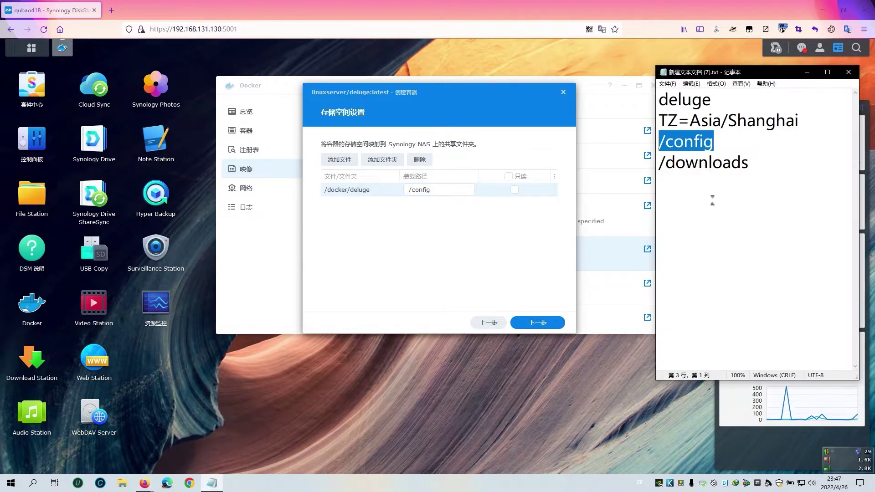
{"action": "left_click", "coordinate": [769, 165]}
{"action": "left_click_drag", "start_coordinate": [769, 165], "coordinate": [659, 163]}
{"action": "right_click", "coordinate": [692, 169]}
{"action": "left_click", "coordinate": [709, 201]}
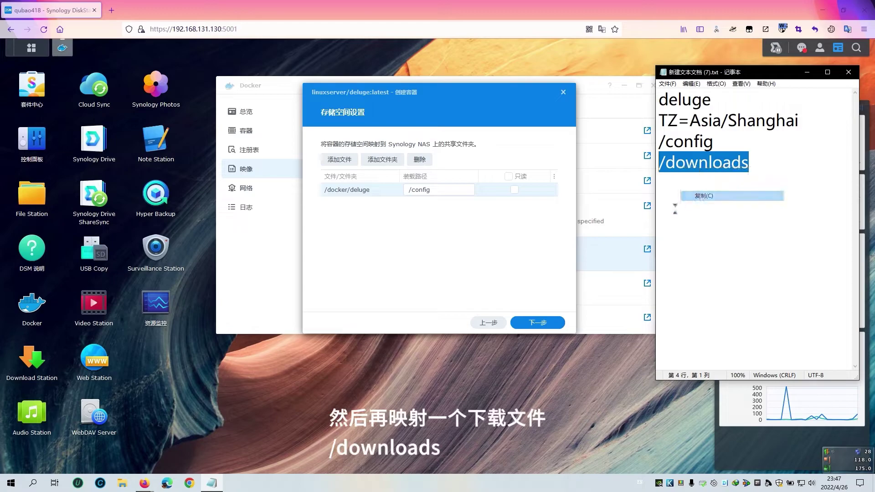
{"action": "left_click", "coordinate": [394, 238]}
{"action": "left_click", "coordinate": [382, 161]}
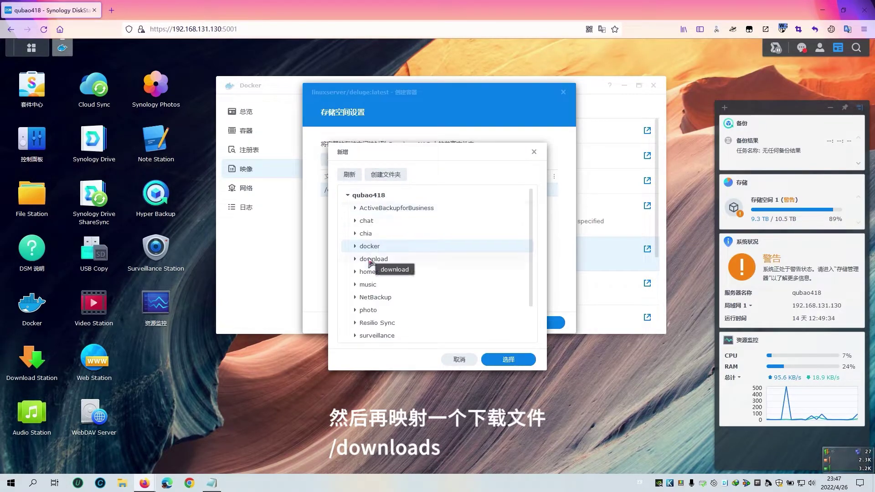
{"action": "left_click", "coordinate": [373, 260]}
{"action": "left_click", "coordinate": [508, 359]}
{"action": "right_click", "coordinate": [423, 205]}
{"action": "left_click", "coordinate": [437, 268]}
{"action": "left_click", "coordinate": [538, 322]}
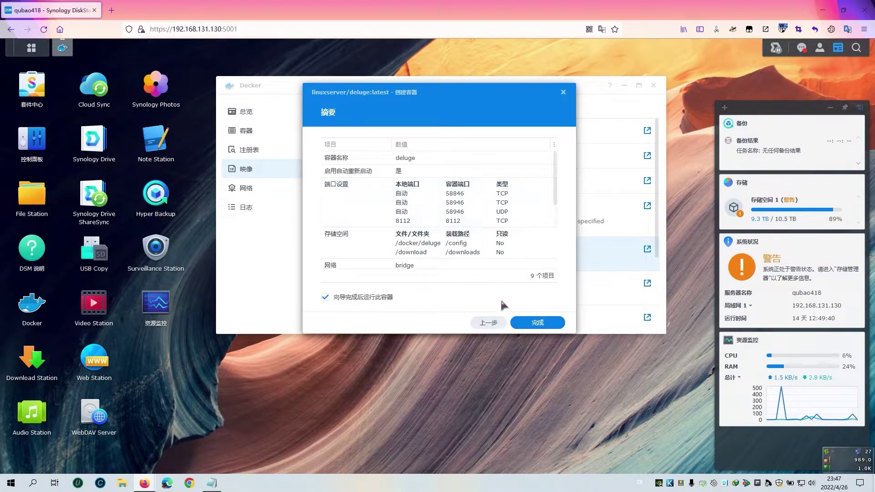
Finish the deluge container wizard with run-after-completion kept on, then open a new browser tab.
{"action": "left_click", "coordinate": [538, 326]}
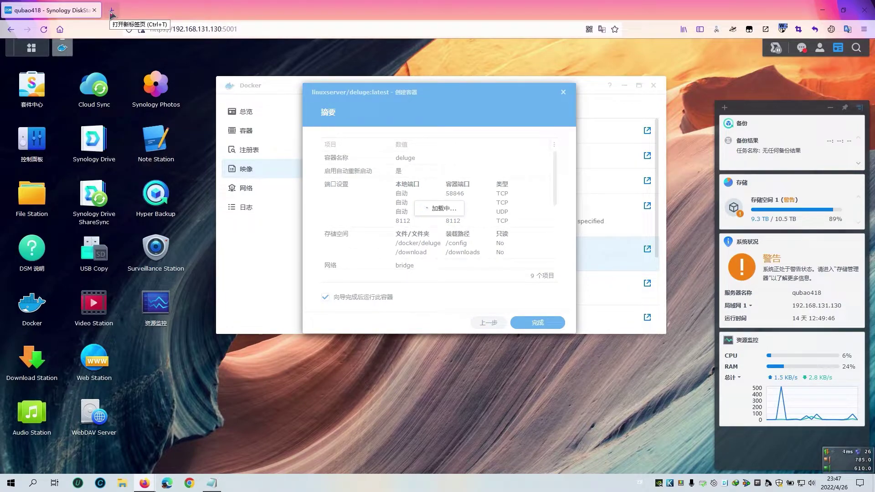
{"action": "left_click", "coordinate": [112, 11]}
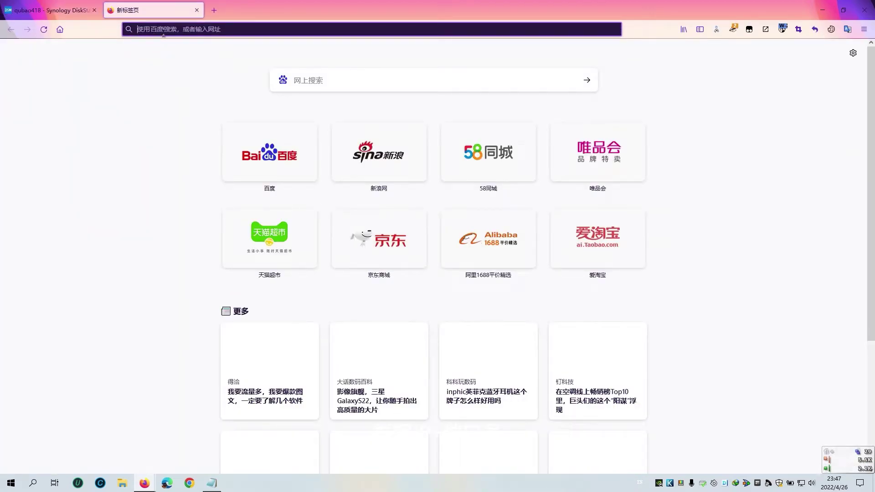
Load 192.168.131.130:8112 in the Firefox address bar.
{"action": "type", "text": "192.168."}
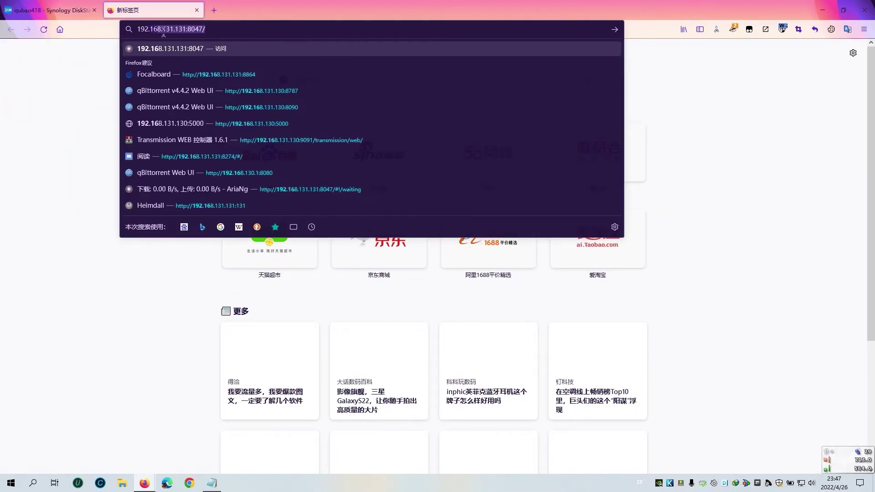
{"action": "type", "text": "131.130:"}
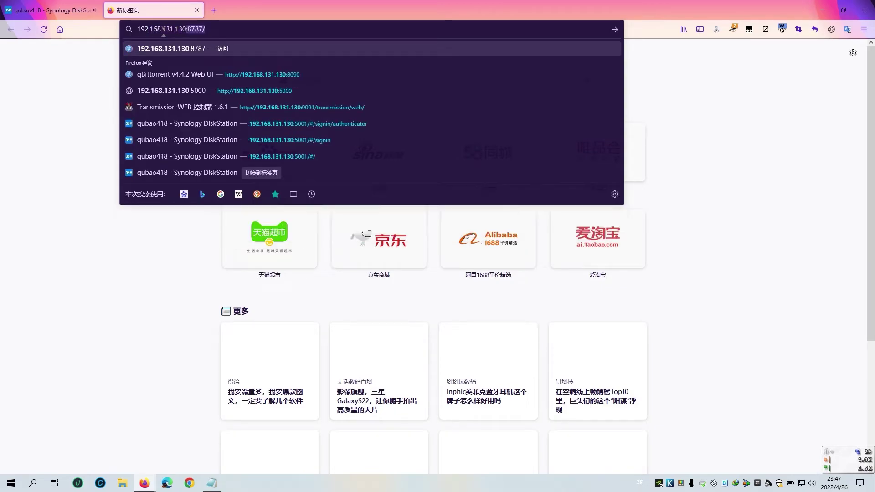
{"action": "type", "text": "8112"}
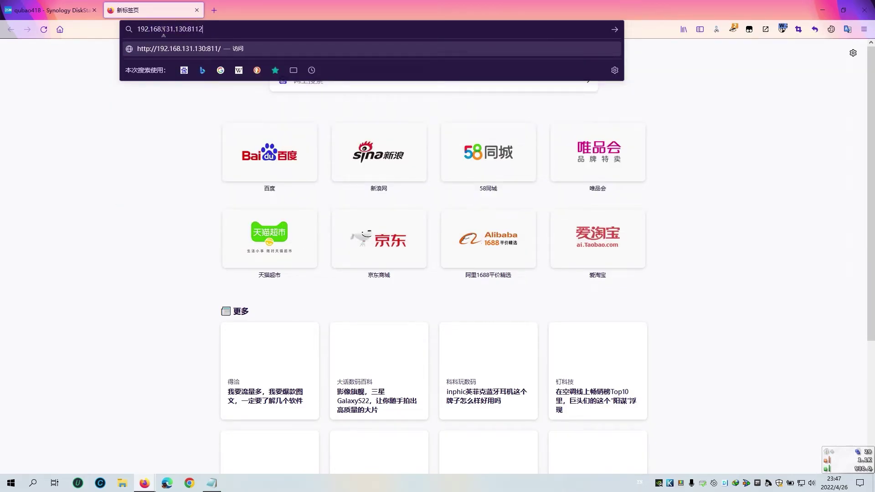
{"action": "key", "text": "Return"}
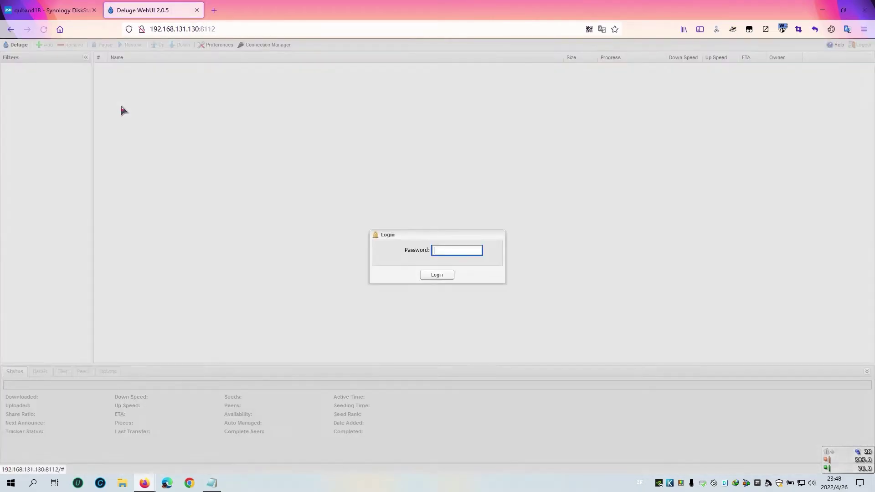
Log in to Deluge WebUI with the pasted default password and agree to change it.
{"action": "right_click", "coordinate": [686, 110]}
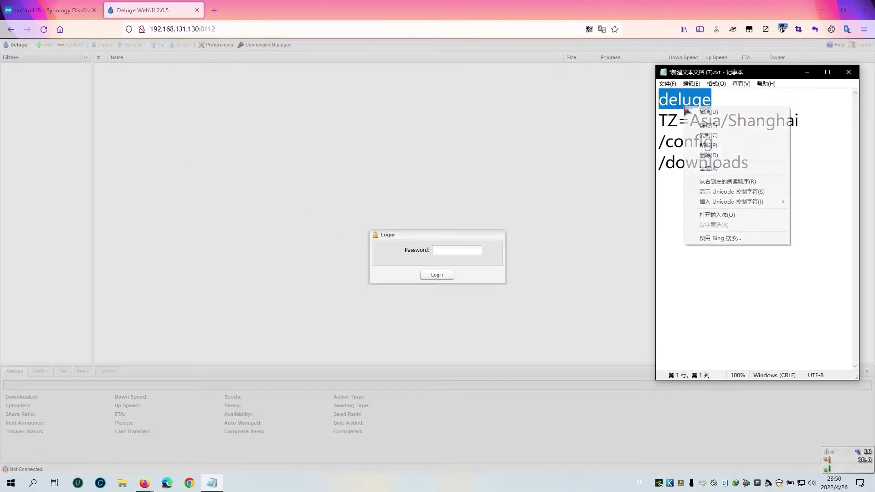
{"action": "left_click", "coordinate": [708, 135]}
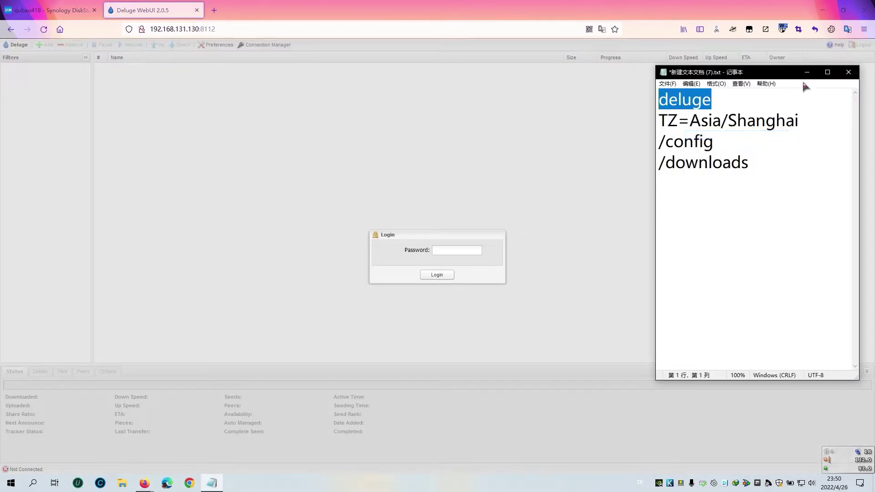
{"action": "left_click", "coordinate": [807, 72]}
{"action": "left_click", "coordinate": [452, 250]}
{"action": "right_click", "coordinate": [453, 250]}
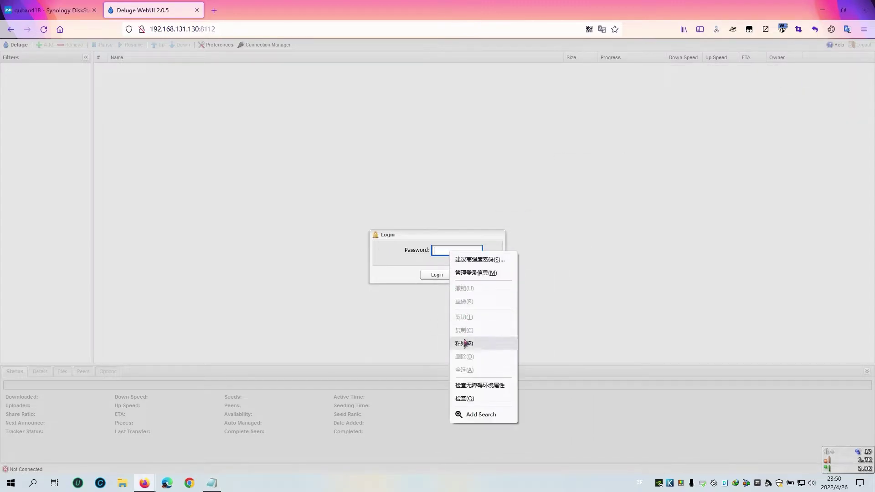
{"action": "left_click", "coordinate": [470, 343]}
{"action": "left_click", "coordinate": [437, 275]}
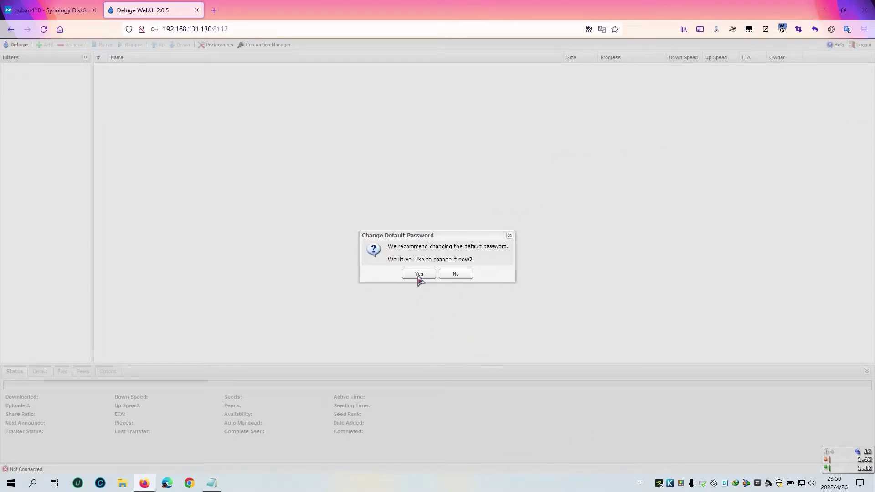
{"action": "left_click", "coordinate": [418, 275]}
{"action": "left_click", "coordinate": [455, 238]}
Connect to the localclient daemon and step through the Preferences categories up to Interface.
{"action": "left_click", "coordinate": [477, 299]}
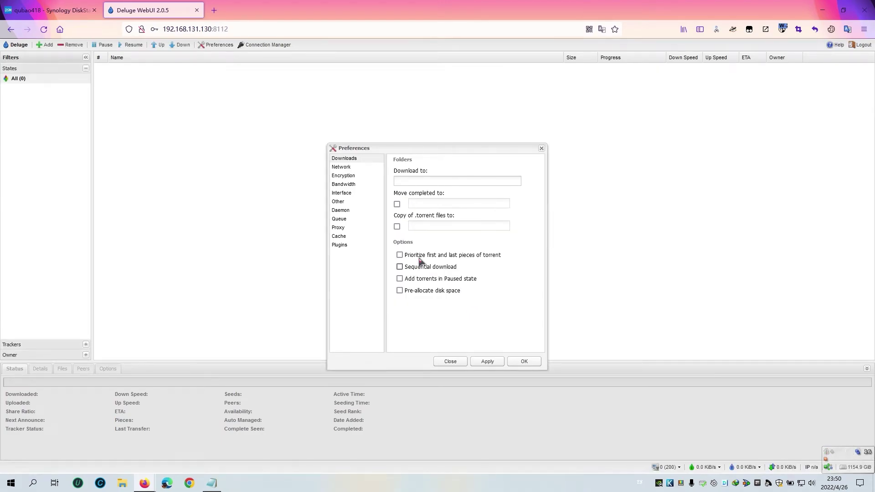
{"action": "left_click", "coordinate": [359, 167]}
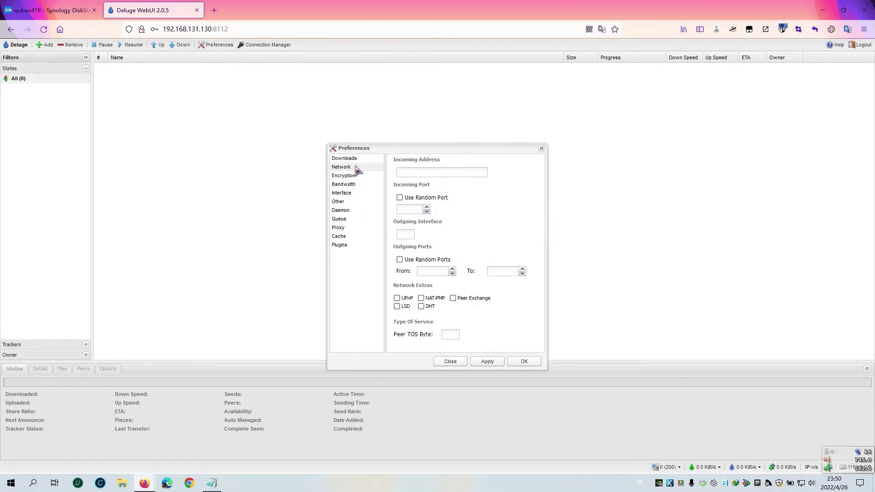
{"action": "left_click", "coordinate": [344, 245]}
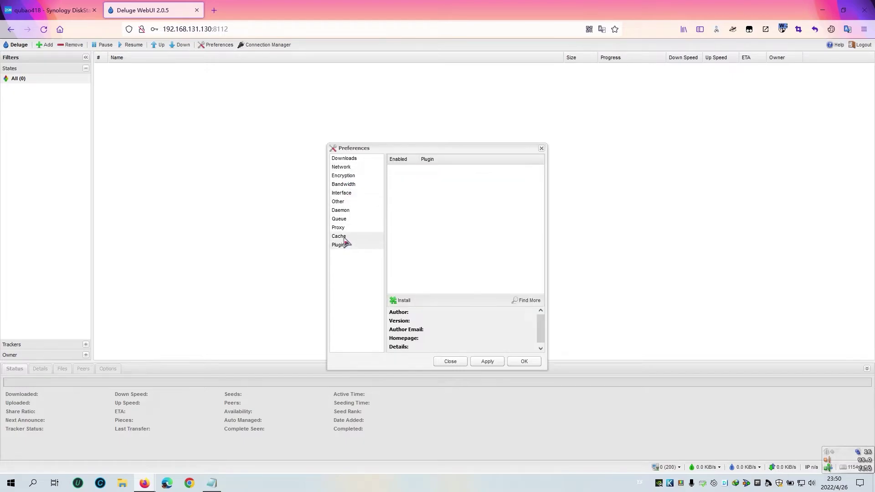
{"action": "left_click", "coordinate": [346, 237]}
{"action": "left_click", "coordinate": [346, 228]}
{"action": "left_click", "coordinate": [346, 220]}
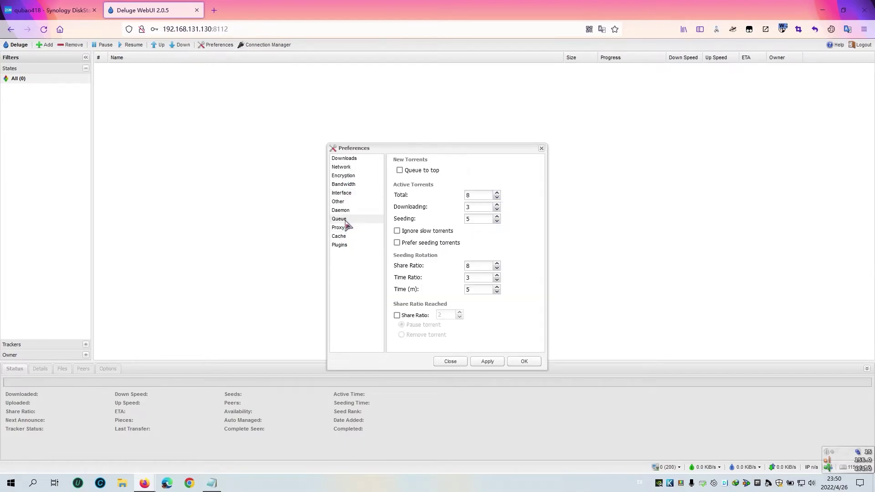
{"action": "left_click", "coordinate": [346, 210]}
{"action": "left_click", "coordinate": [345, 201]}
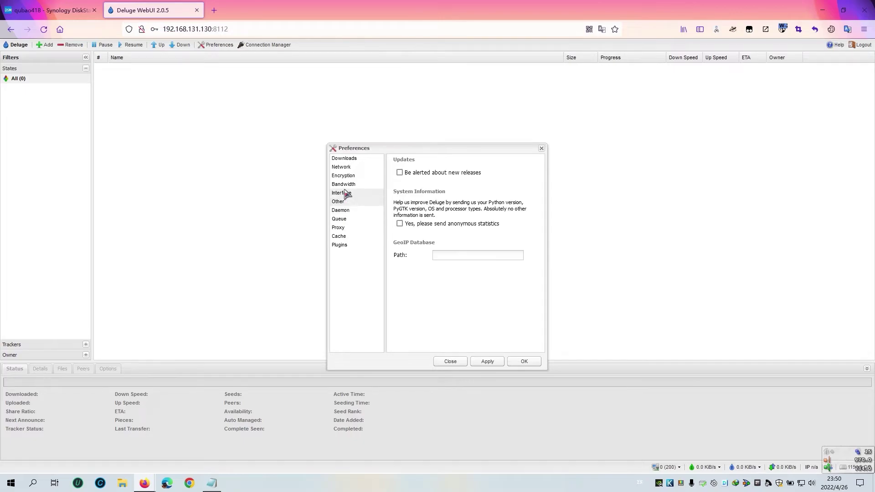
{"action": "left_click", "coordinate": [345, 193]}
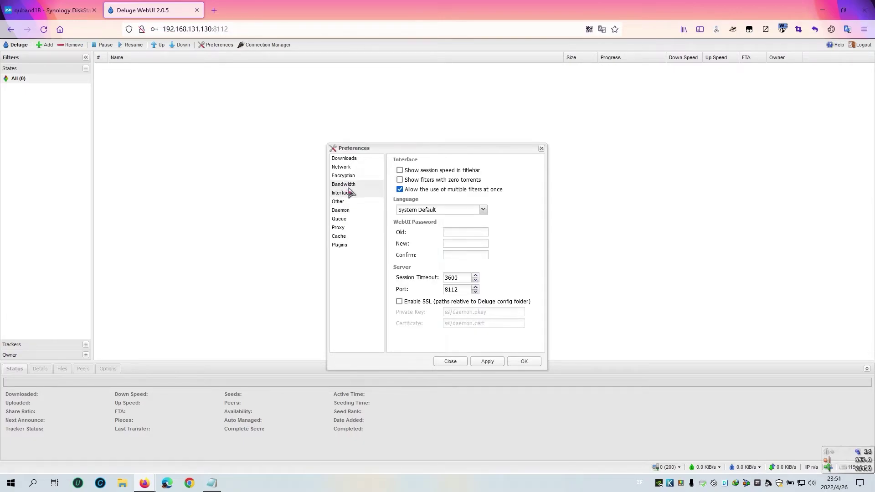
Choose Chinese (Simplified) in the Interface Language dropdown, apply, and refresh the page.
{"action": "left_click", "coordinate": [431, 213]}
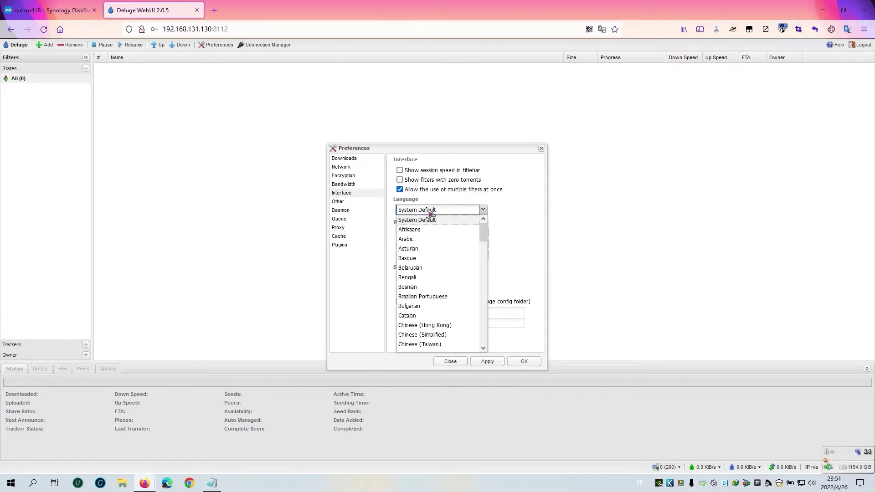
{"action": "left_click", "coordinate": [511, 210]}
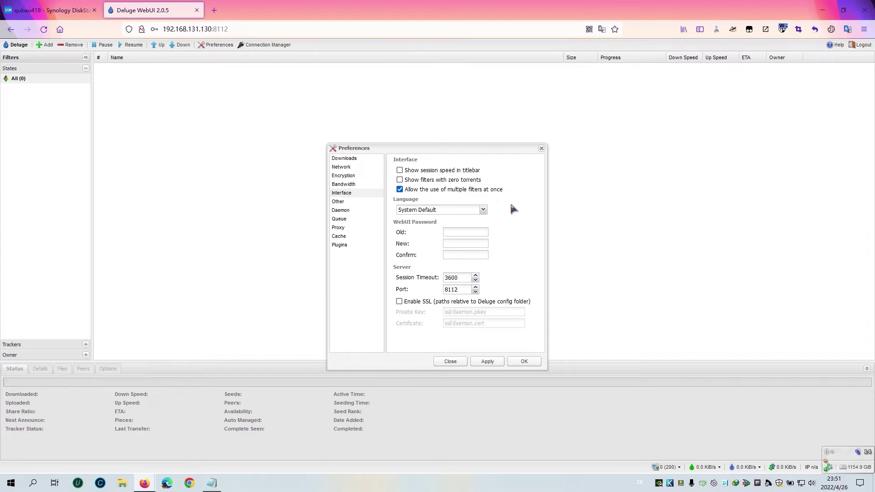
{"action": "left_click", "coordinate": [458, 210]}
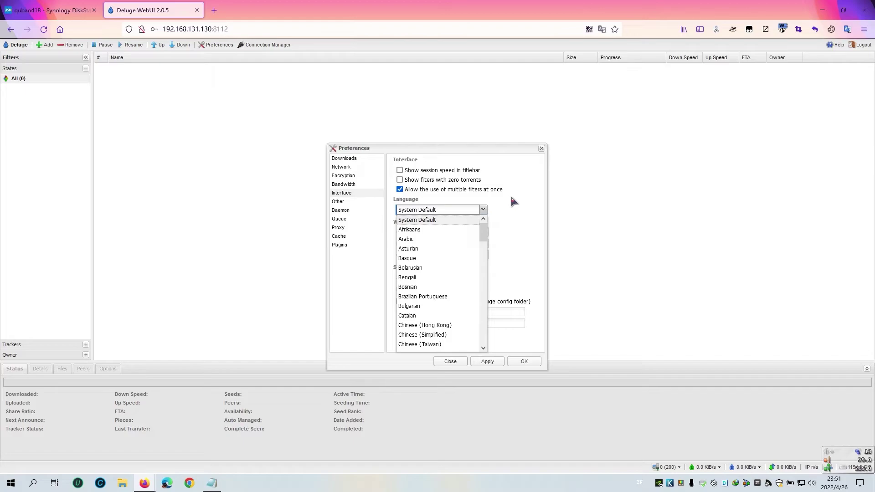
{"action": "scroll", "coordinate": [438, 268], "scroll_direction": "down", "scroll_amount": 5}
{"action": "scroll", "coordinate": [440, 270], "scroll_direction": "up", "scroll_amount": 5}
{"action": "left_click", "coordinate": [444, 219]}
{"action": "left_click", "coordinate": [433, 213]}
{"action": "scroll", "coordinate": [435, 287], "scroll_direction": "down", "scroll_amount": 1}
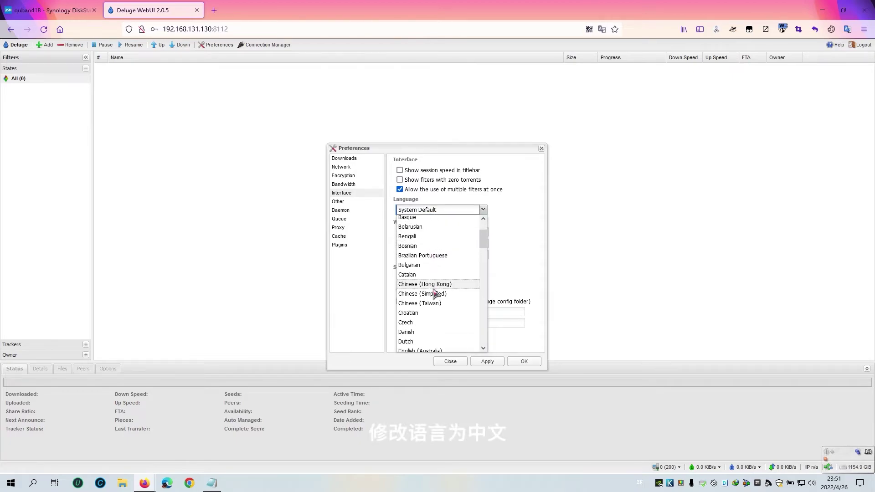
{"action": "left_click", "coordinate": [433, 296]}
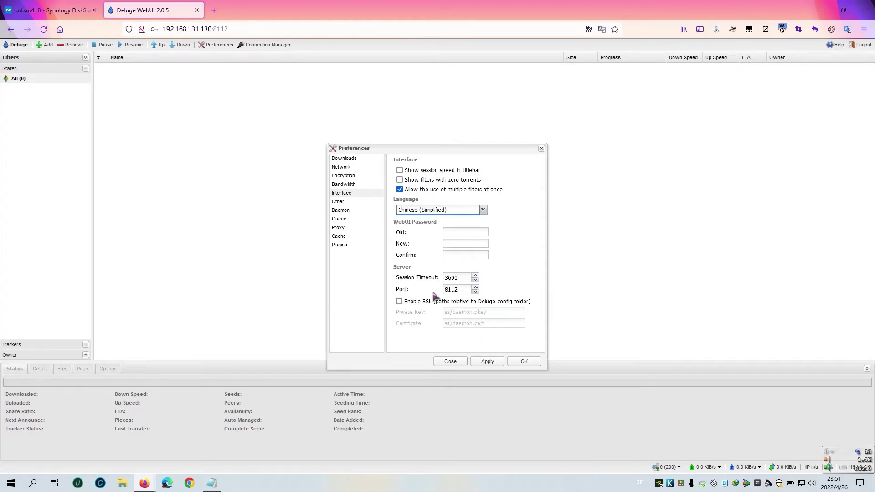
{"action": "left_click", "coordinate": [491, 362]}
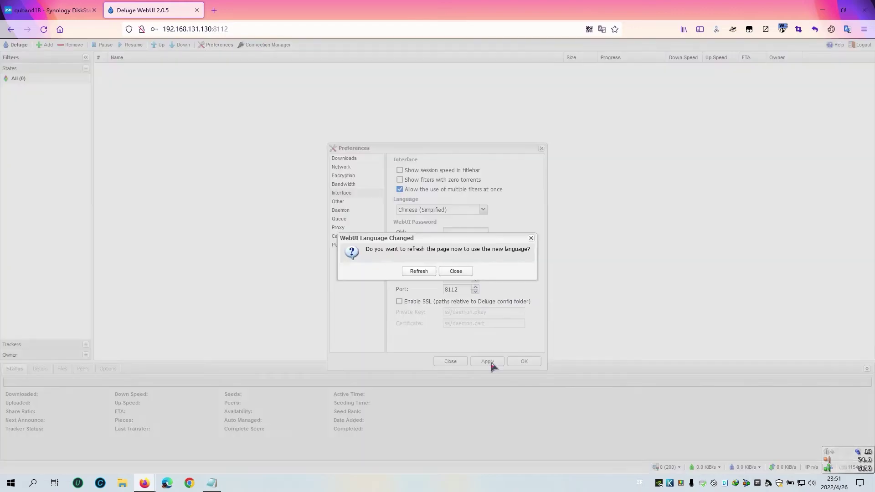
{"action": "left_click", "coordinate": [419, 271]}
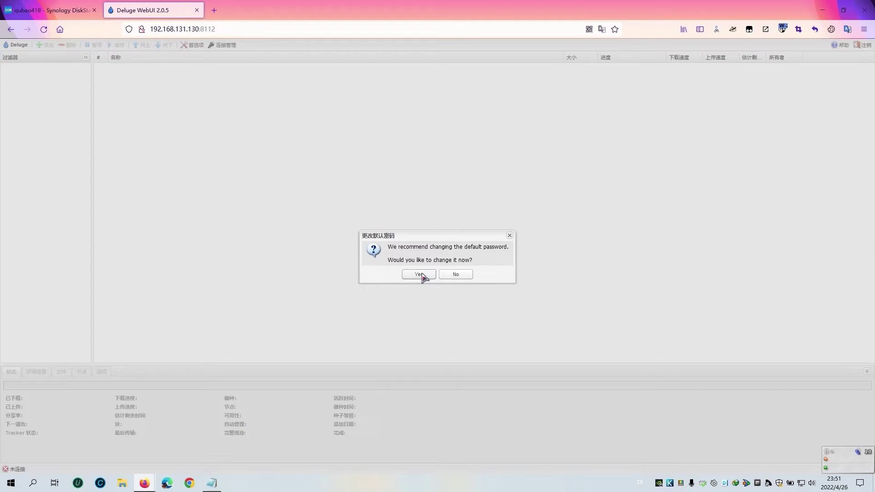
Accept the password-change prompt, step through Network, Encryption and Bandwidth to the 界面 page, and focus the 旧的 field.
{"action": "left_click", "coordinate": [418, 275]}
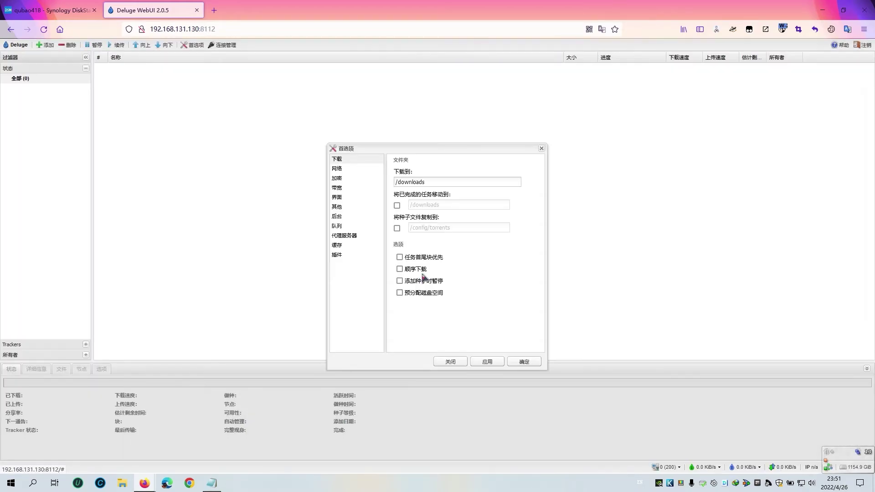
{"action": "left_click", "coordinate": [341, 169]}
{"action": "left_click", "coordinate": [338, 178]}
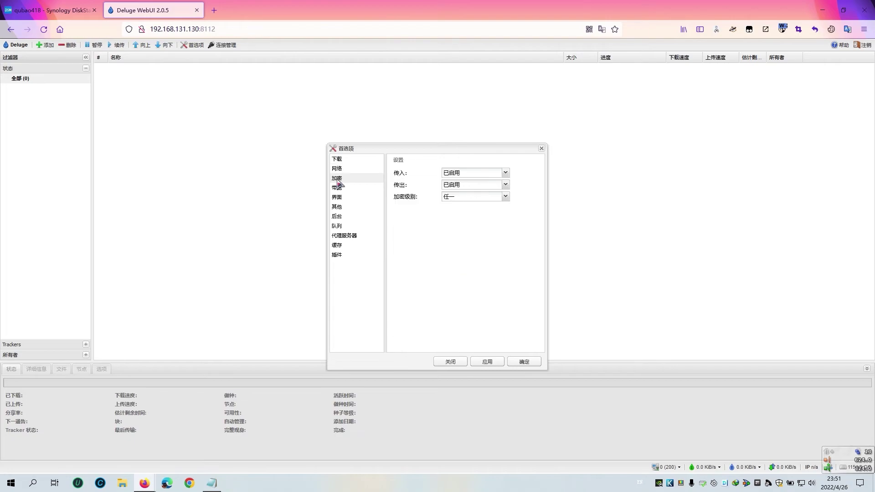
{"action": "left_click", "coordinate": [337, 187]}
{"action": "left_click", "coordinate": [339, 197]}
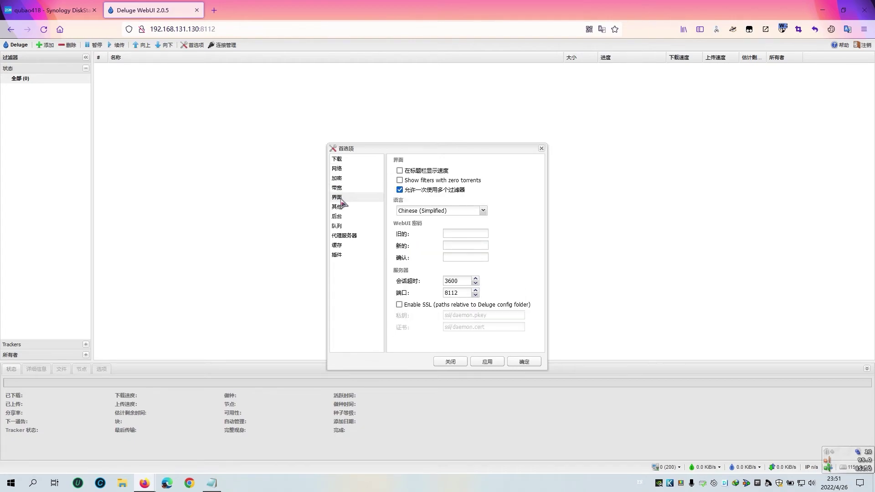
{"action": "left_click", "coordinate": [452, 233]}
Paste the current default password into the 旧的 (old password) field.
{"action": "right_click", "coordinate": [453, 233]}
{"action": "left_click", "coordinate": [478, 325]}
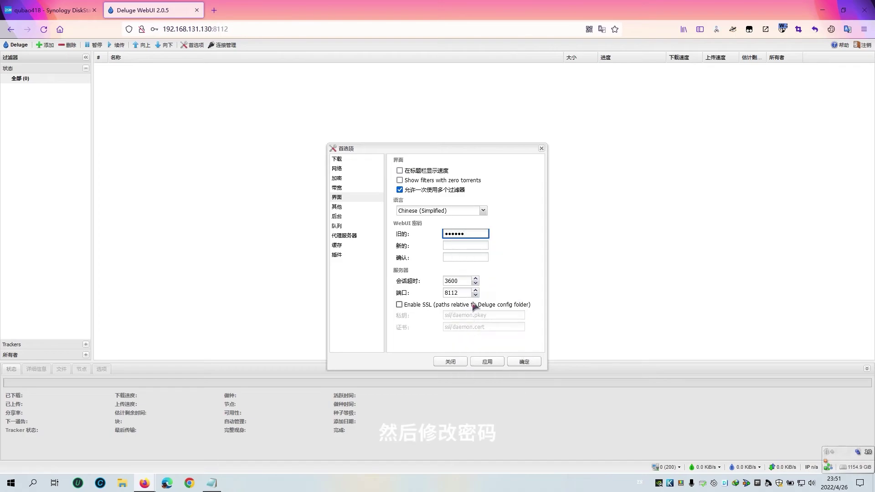
{"action": "left_click", "coordinate": [455, 246]}
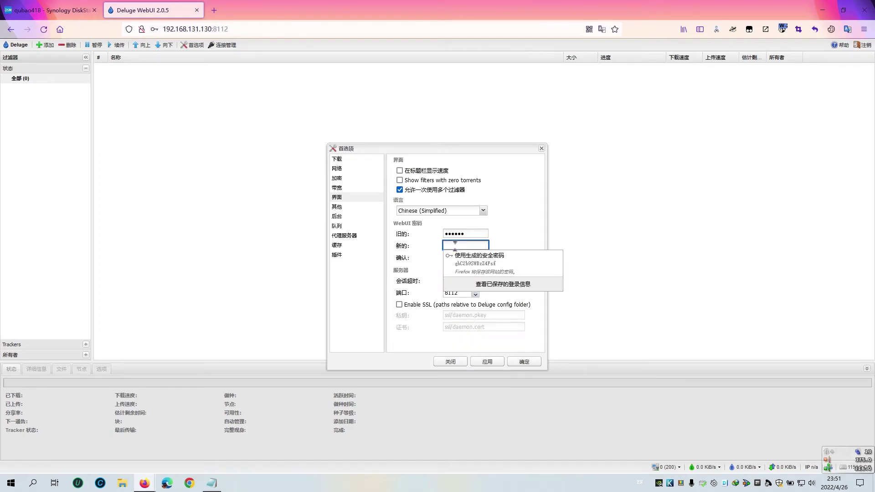
{"action": "left_click_drag", "start_coordinate": [469, 234], "coordinate": [432, 236]}
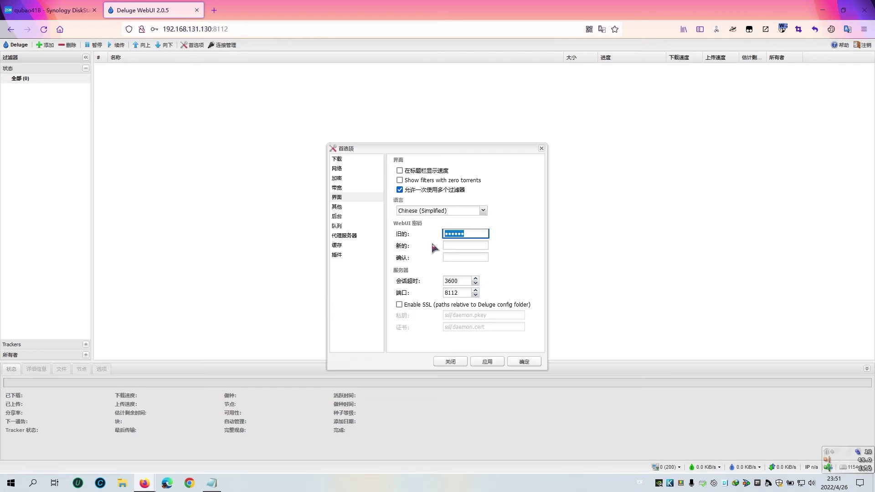
Enter and confirm a new WebUI password in 新的 and 确认, apply it, and close Preferences.
{"action": "left_click", "coordinate": [450, 245]}
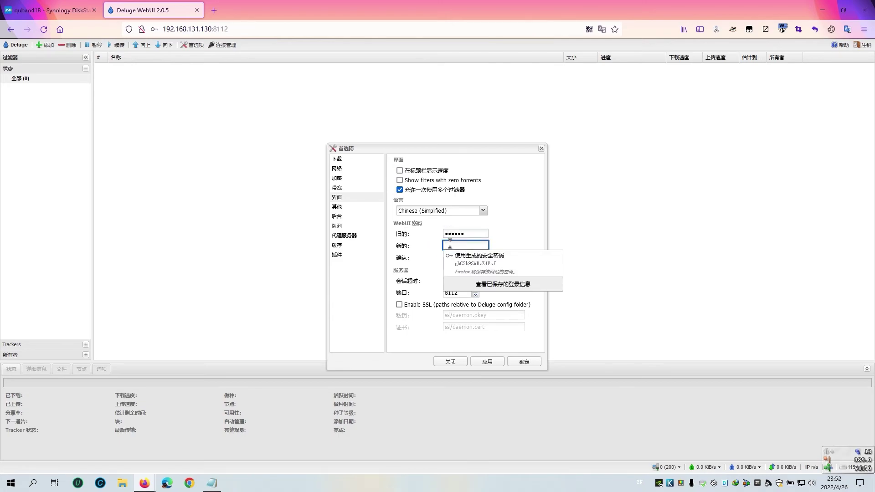
{"action": "type", "text": "1234"}
{"action": "left_click", "coordinate": [465, 257]}
{"action": "type", "text": "1"}
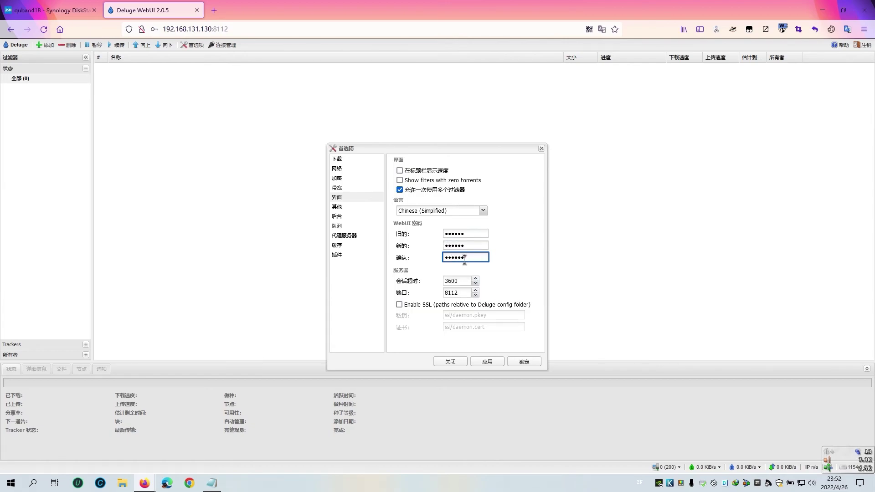
{"action": "left_click", "coordinate": [487, 361]}
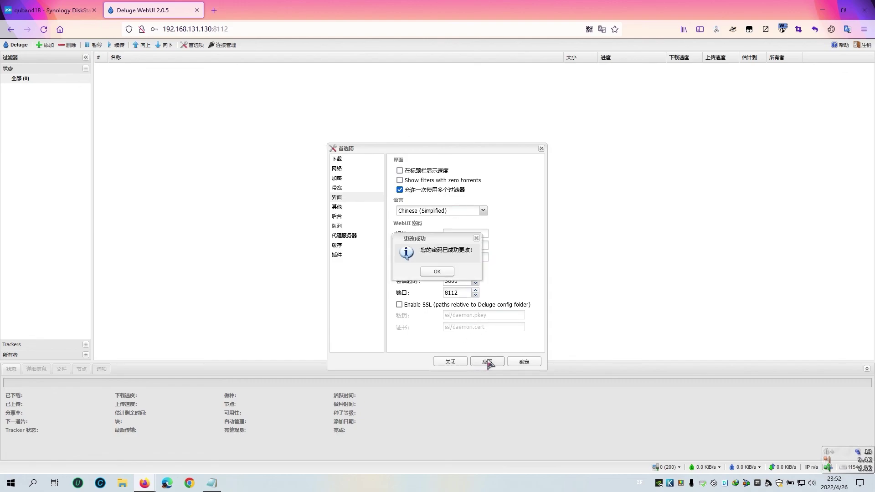
{"action": "left_click", "coordinate": [437, 272]}
{"action": "left_click", "coordinate": [524, 361]}
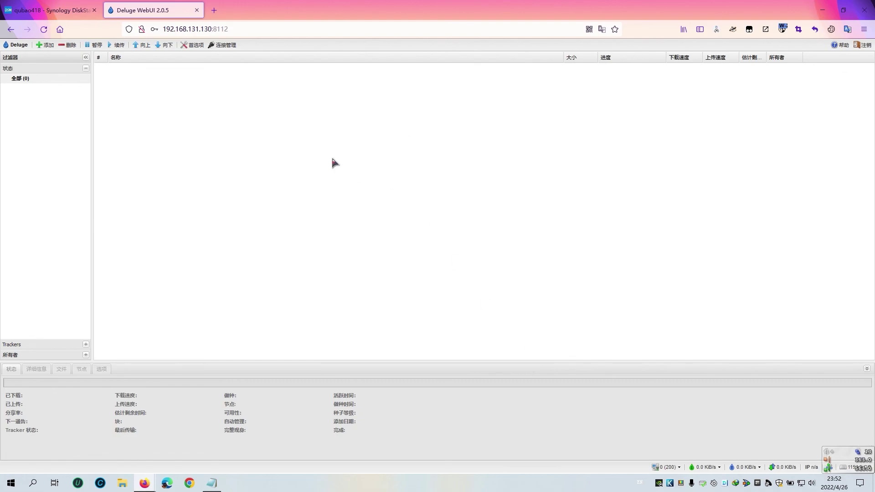